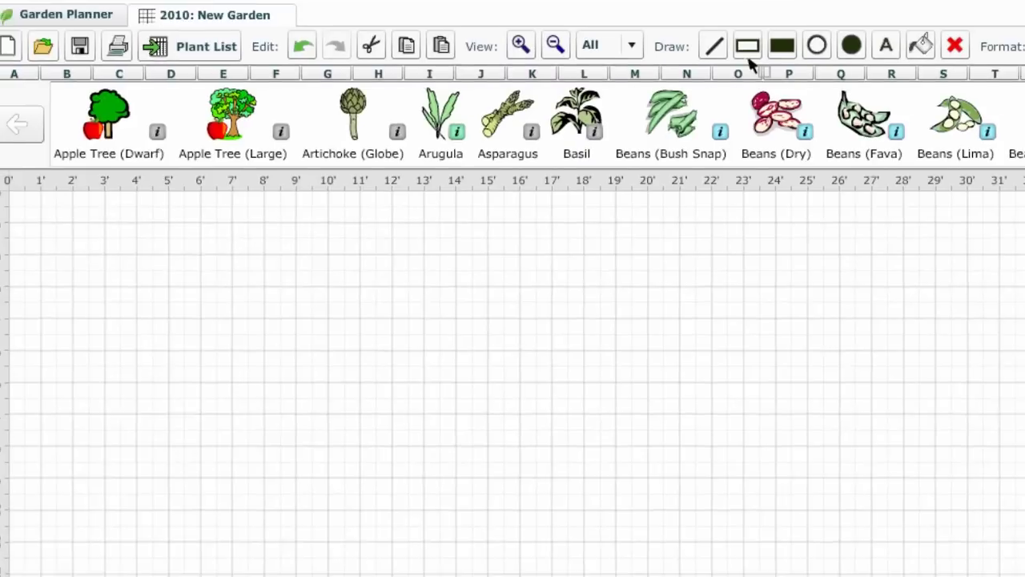
Step: Draw a 14' 0" x 3' 9" rectangular bed near the top-left, rotating it and levelling it again
click(747, 52)
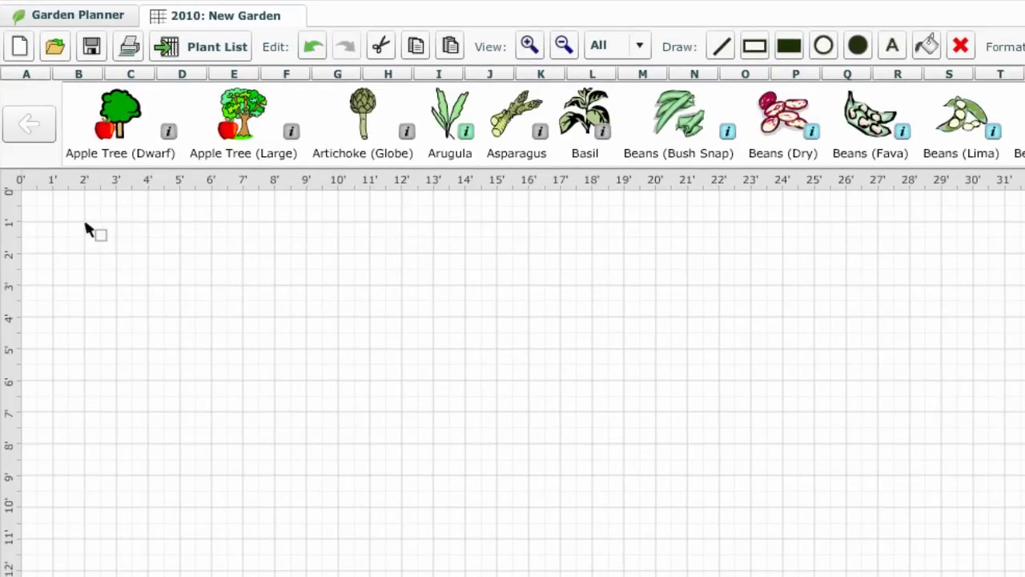
mouse_move(84, 222)
mouse_down()
mouse_move(102, 297)
mouse_move(152, 343)
mouse_move(242, 358)
mouse_move(410, 359)
mouse_move(530, 355)
mouse_move(531, 344)
mouse_up()
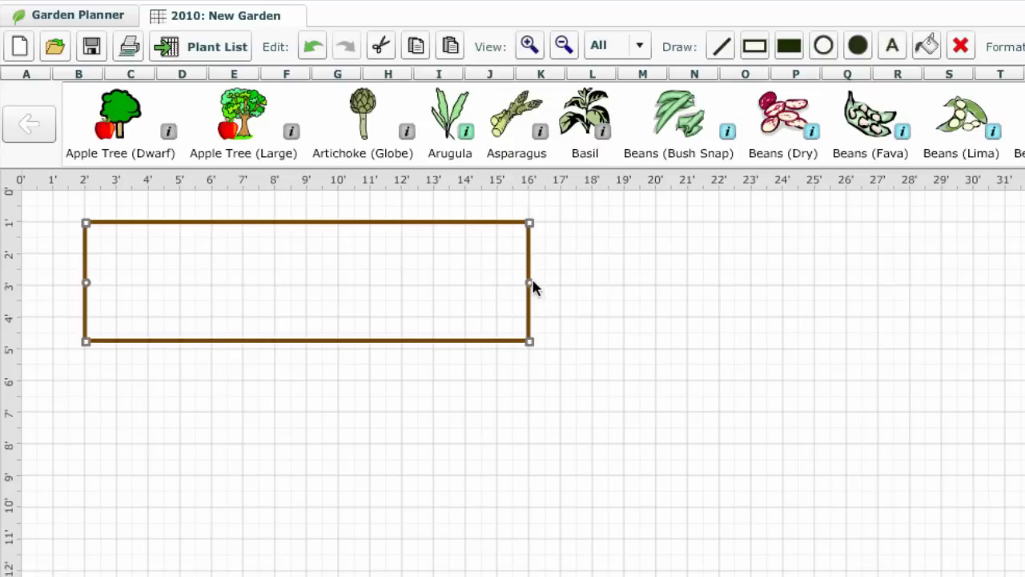
mouse_move(531, 289)
mouse_down()
mouse_move(531, 263)
mouse_move(534, 288)
mouse_move(574, 302)
mouse_move(529, 307)
mouse_up()
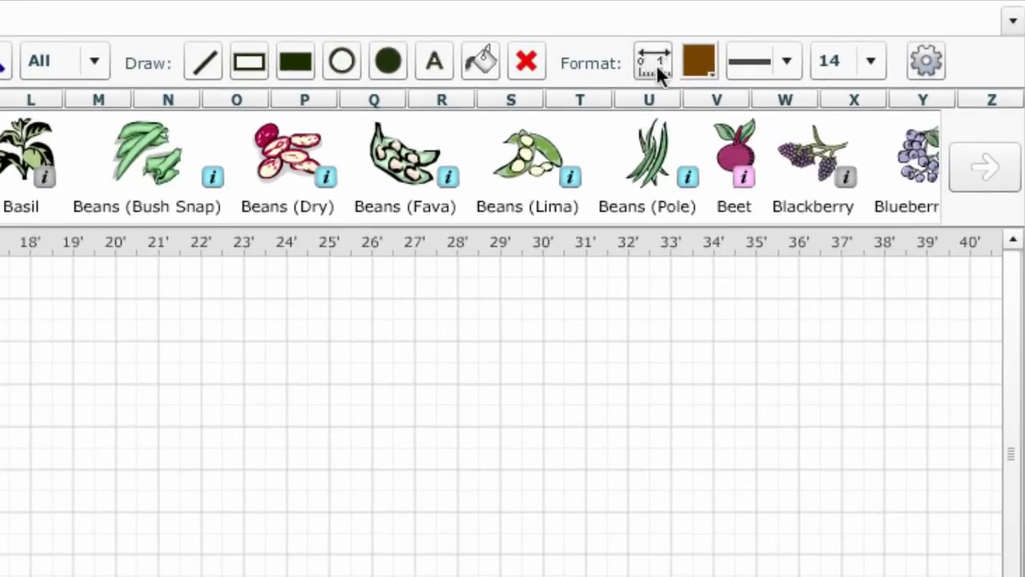
Step: Draw a solid blue circle right of the bed, nudge it left, and size it to 4' 9" x 4' 8"
click(694, 62)
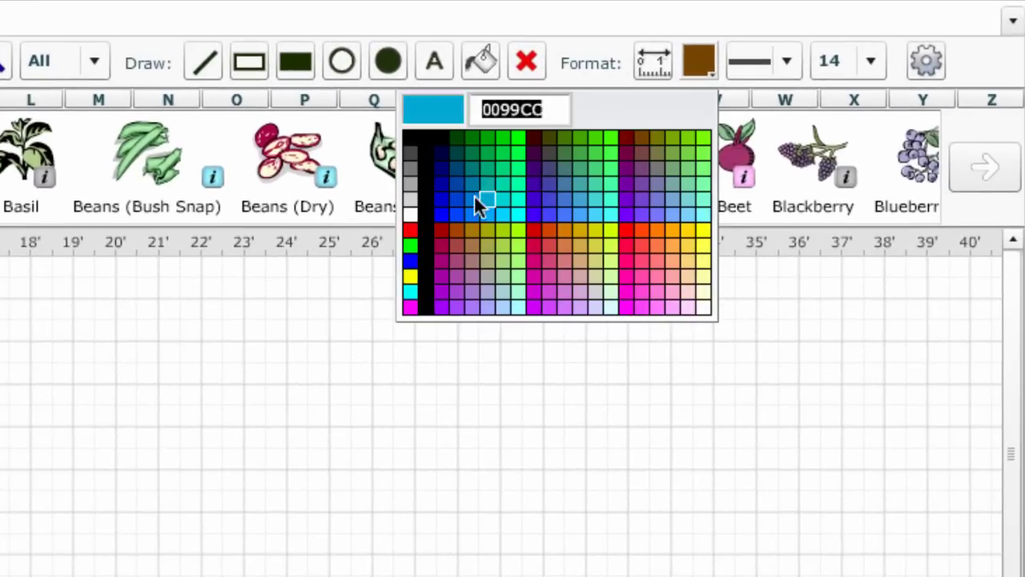
click(455, 213)
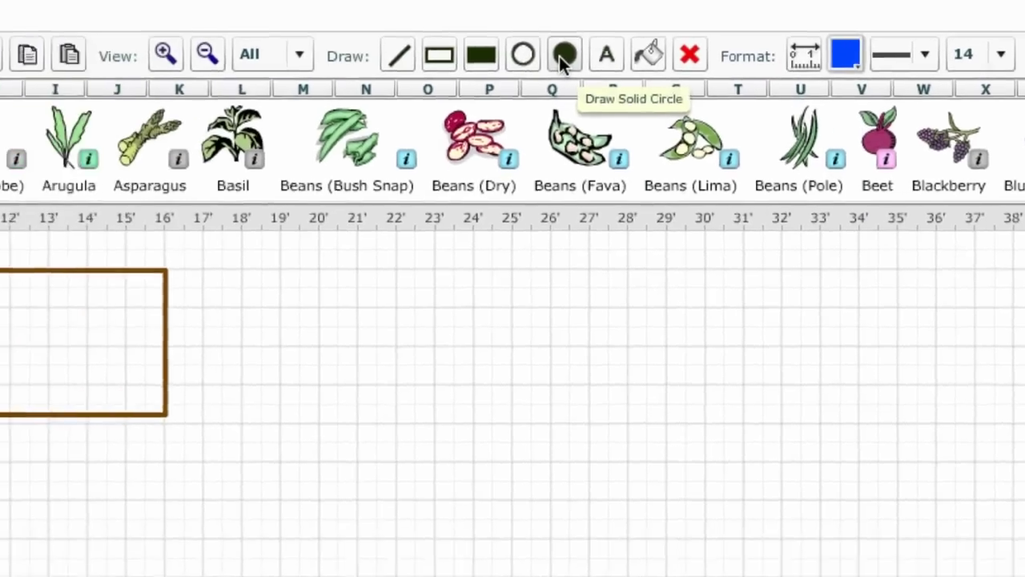
click(387, 62)
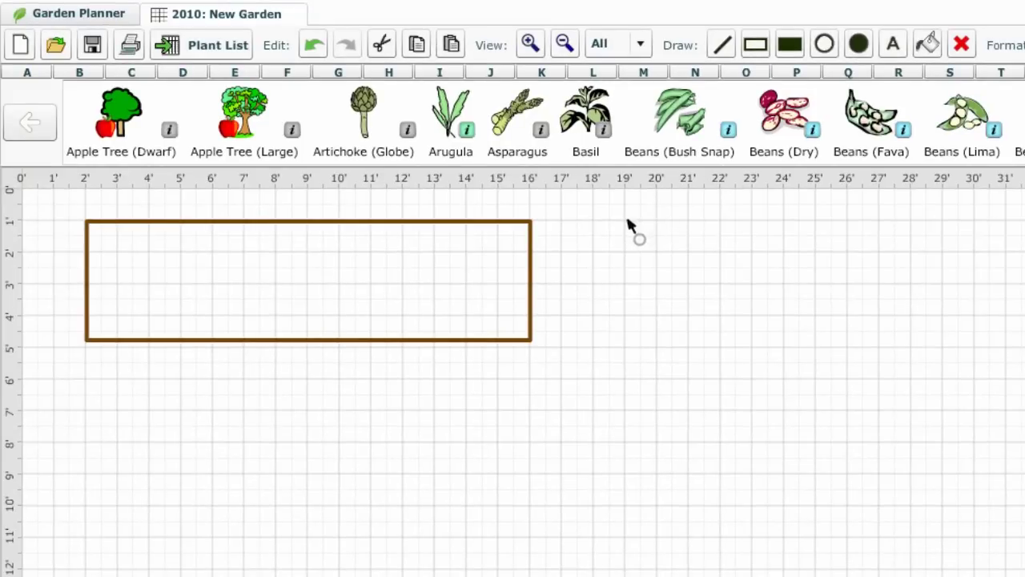
drag(627, 217, 785, 375)
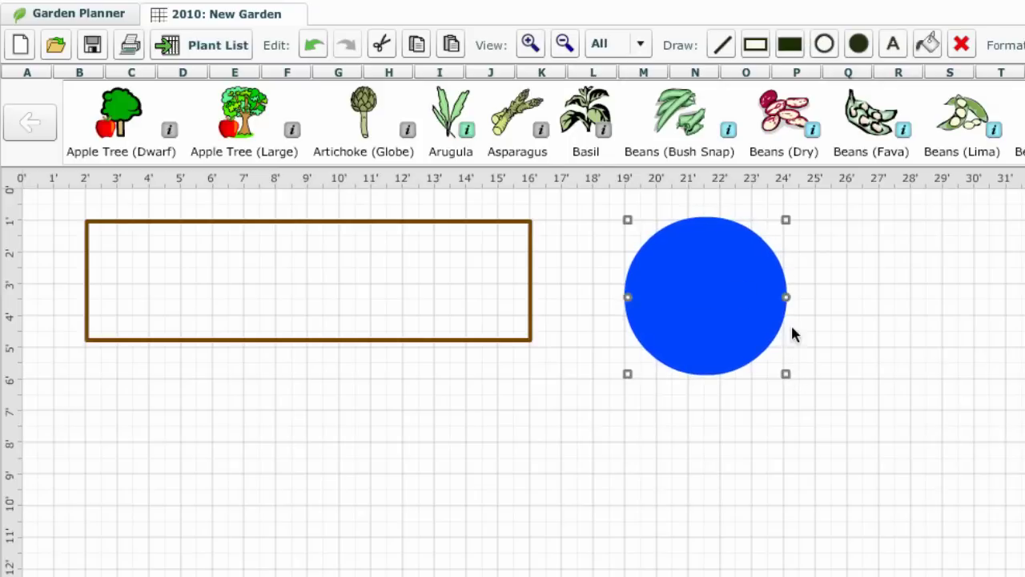
mouse_move(749, 301)
mouse_down()
mouse_move(846, 288)
mouse_move(738, 300)
mouse_up()
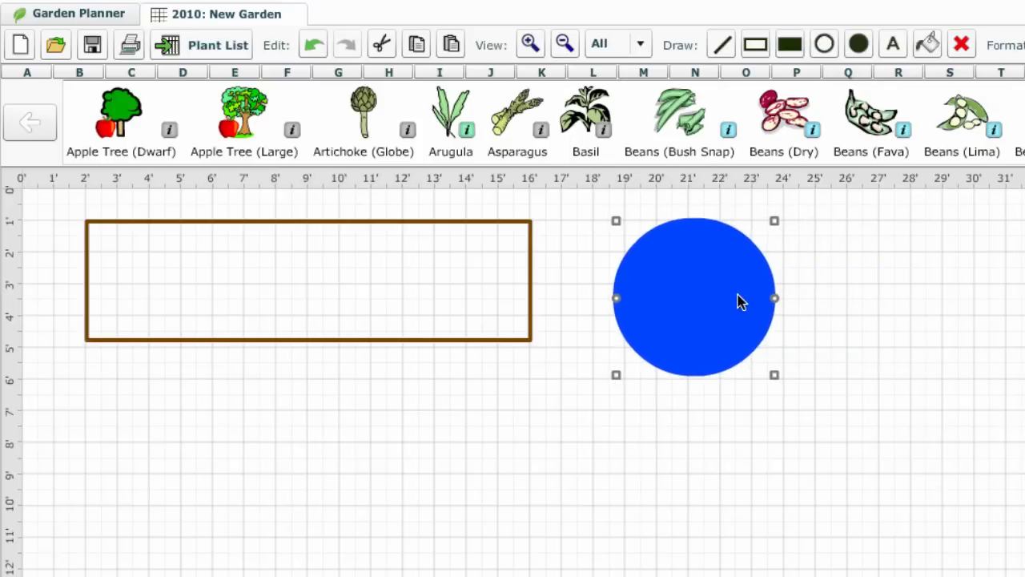
mouse_move(775, 373)
mouse_down()
mouse_move(767, 370)
mouse_move(788, 382)
mouse_up()
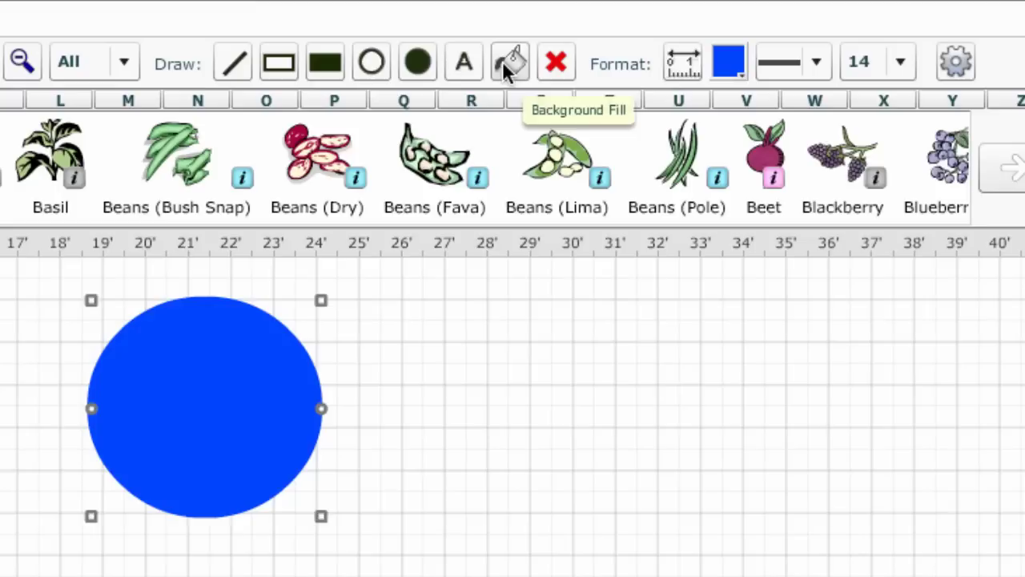
Step: Draw an outlined circle beside the solid one, fill it blue, and add another outlined circle further right
click(373, 61)
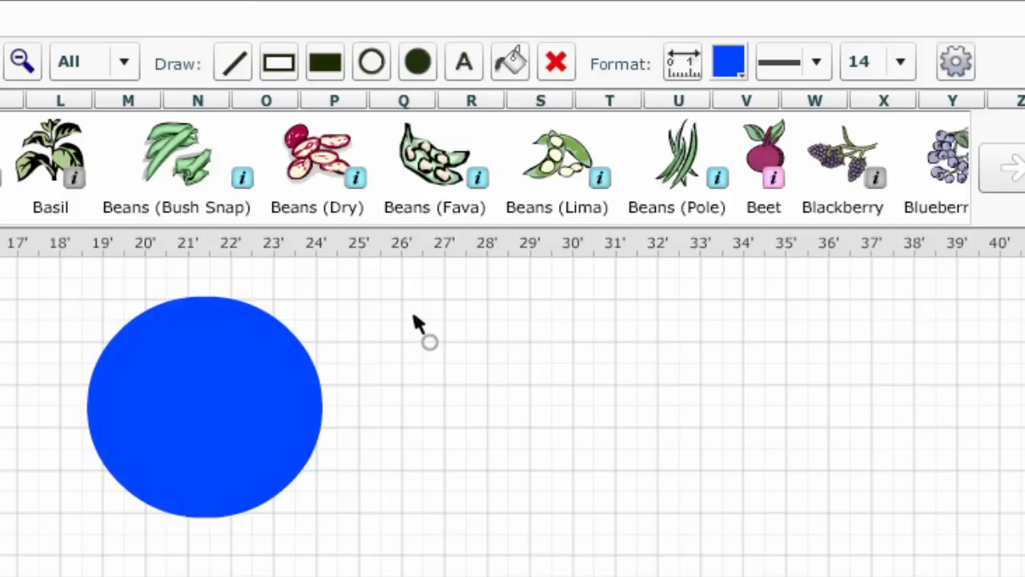
drag(397, 298, 619, 507)
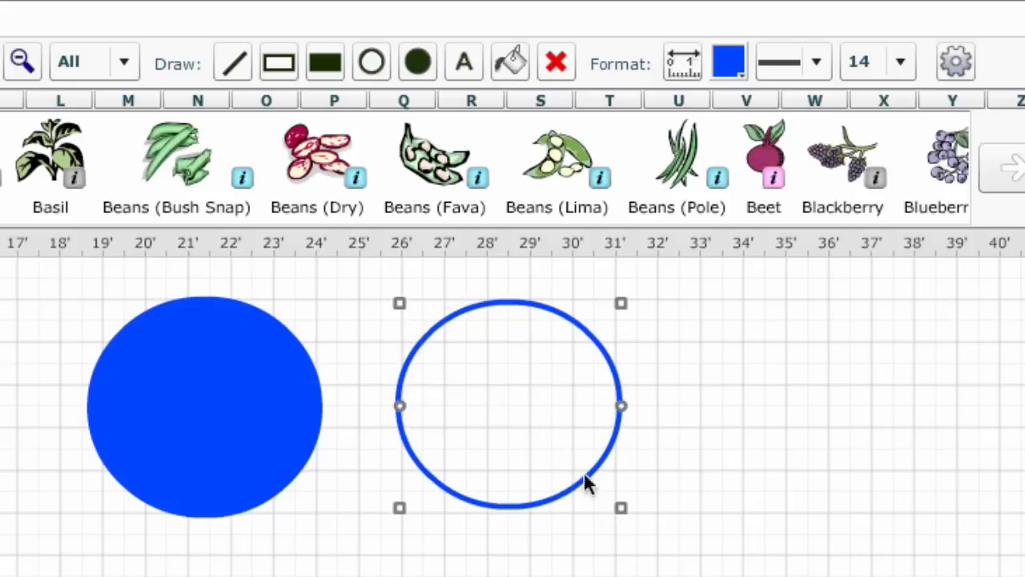
click(503, 64)
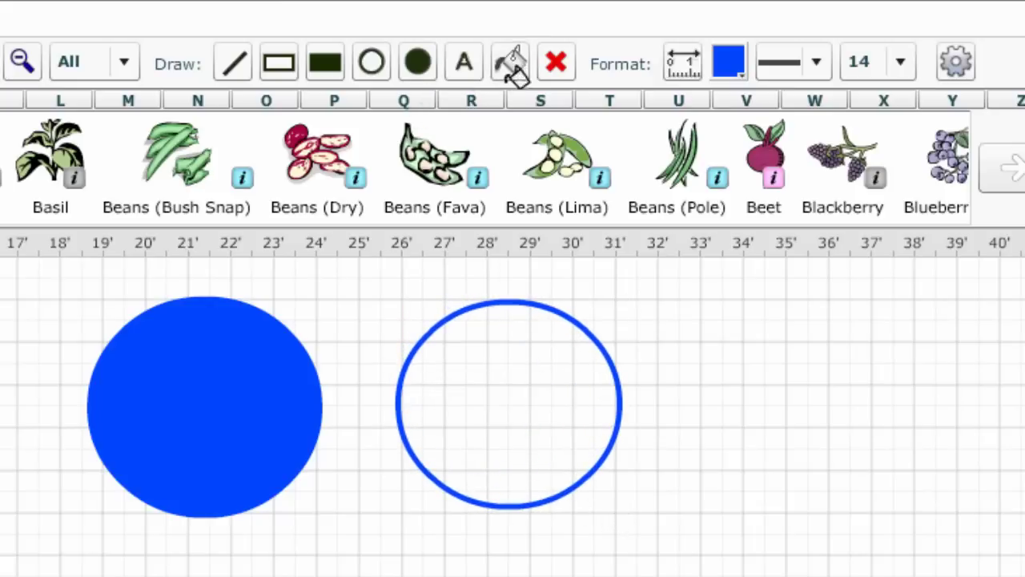
click(508, 372)
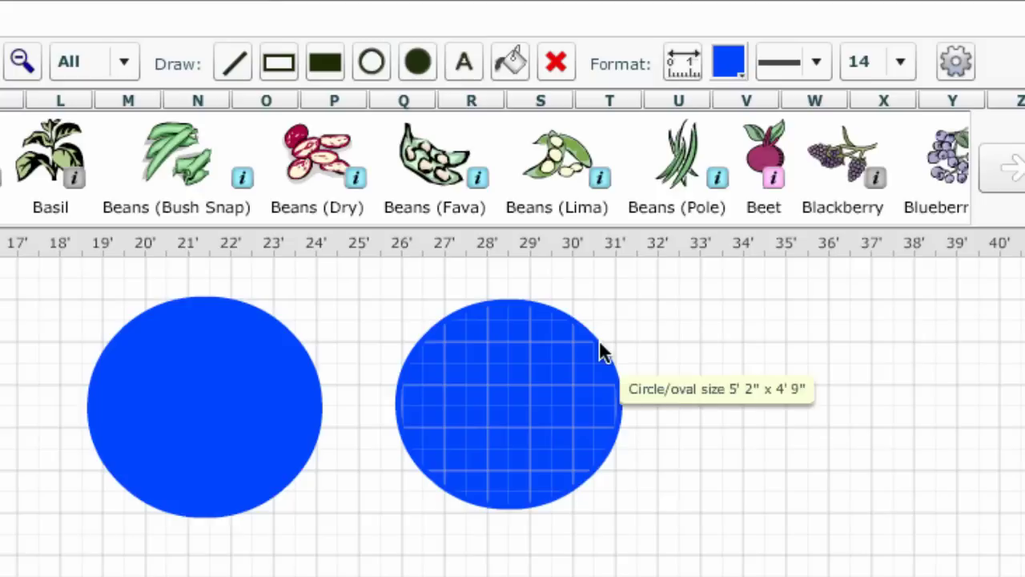
drag(599, 352, 825, 346)
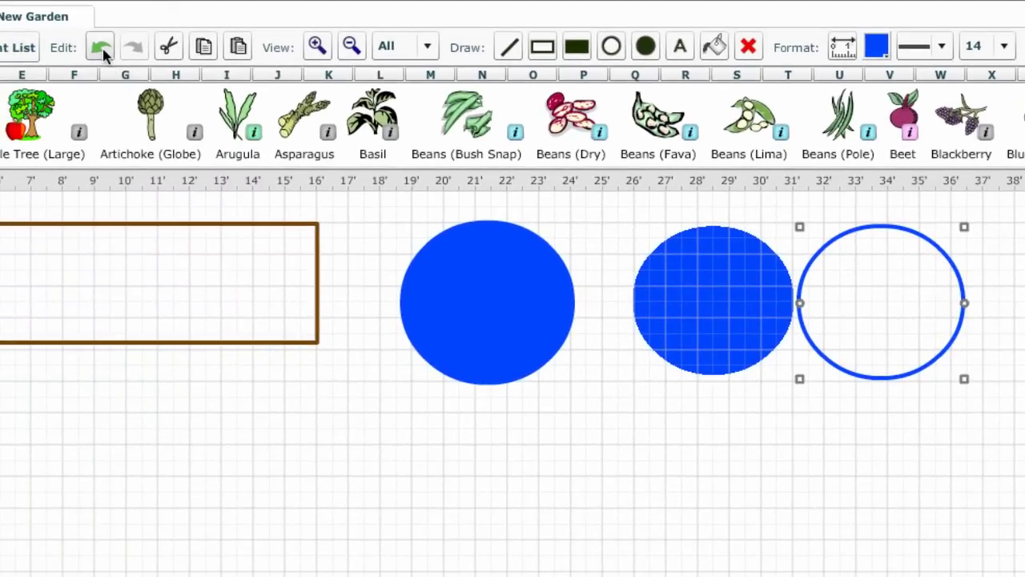
Step: Undo the extra outlined circle, the blue fill, and the second circle
click(101, 48)
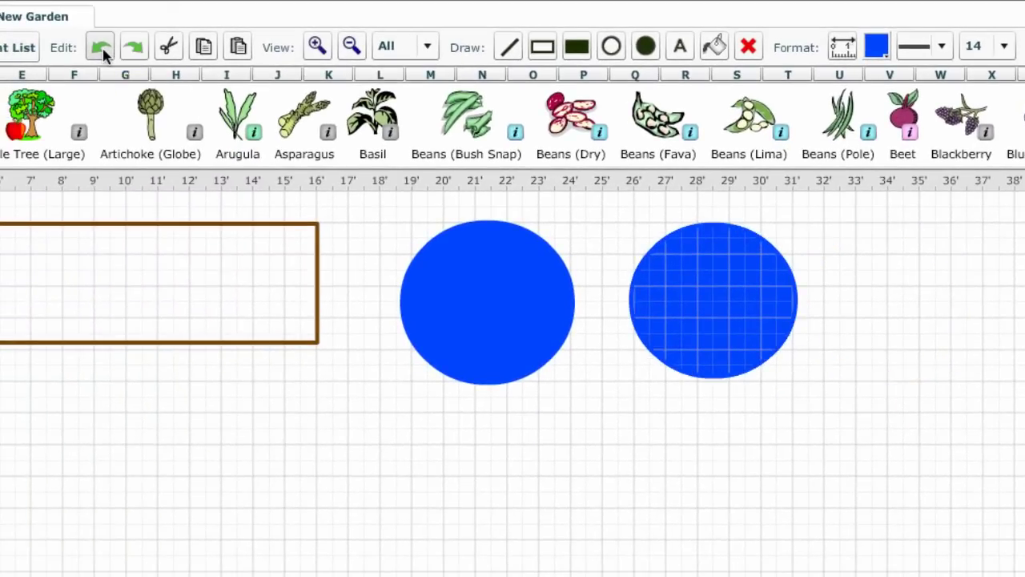
click(102, 46)
click(102, 47)
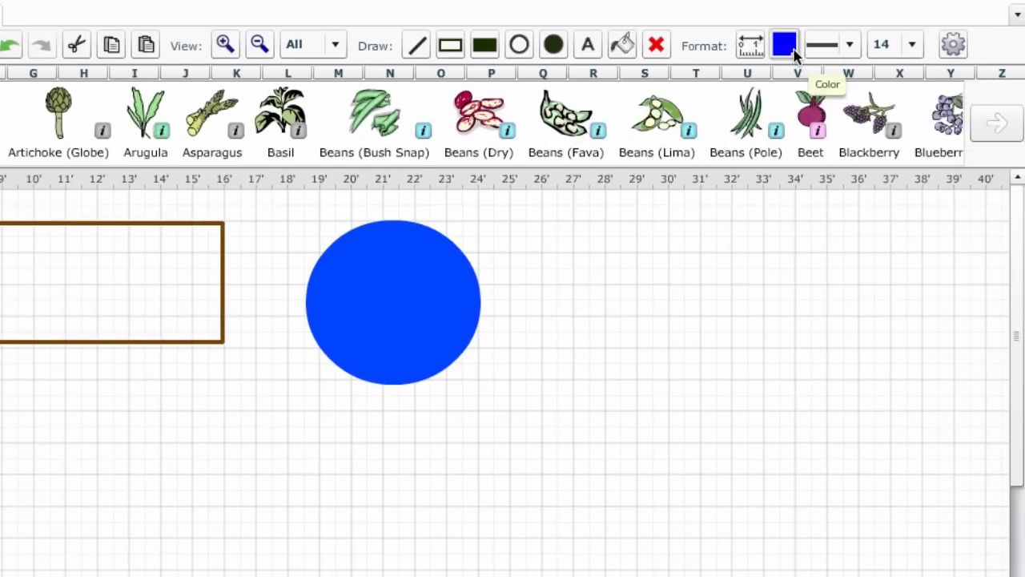
Step: Fill the whole plan background with pale green
click(793, 50)
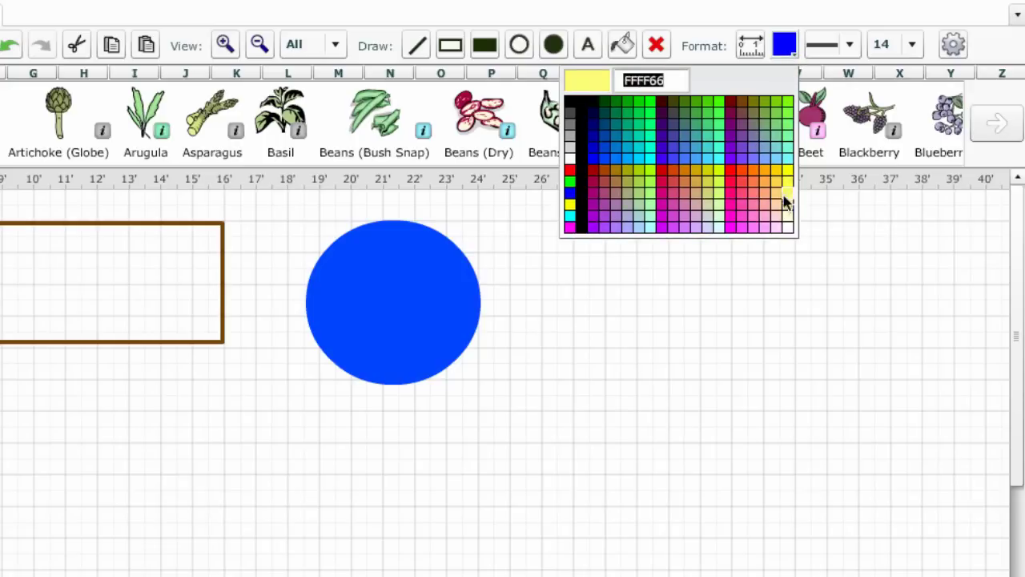
click(716, 217)
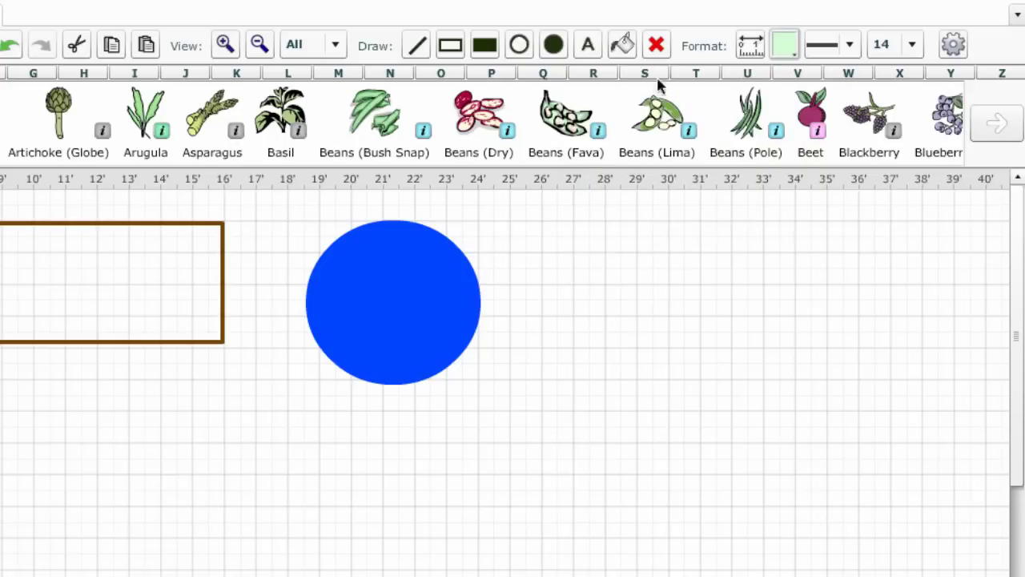
click(622, 44)
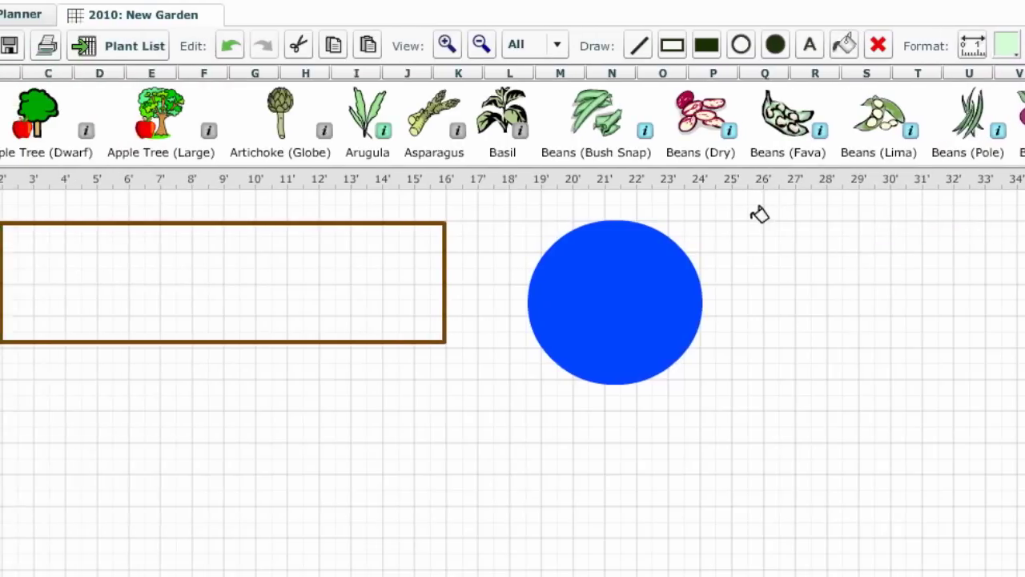
click(837, 217)
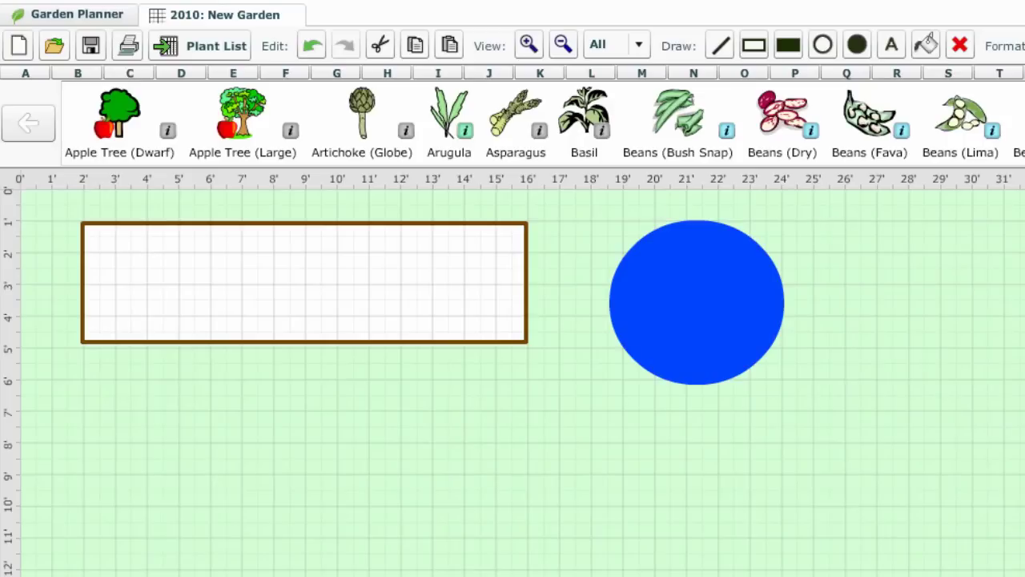
click(315, 47)
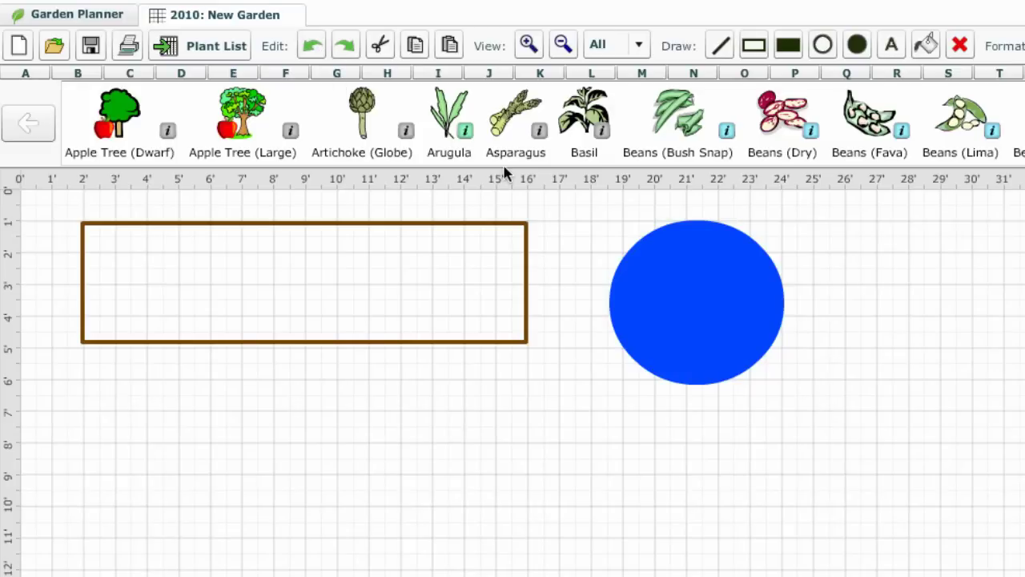
click(526, 278)
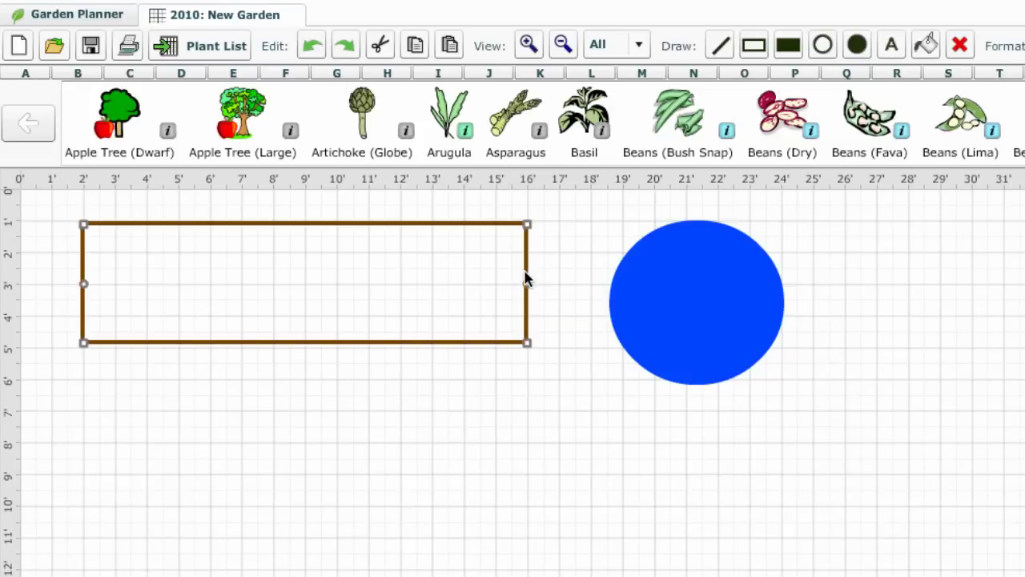
click(654, 280)
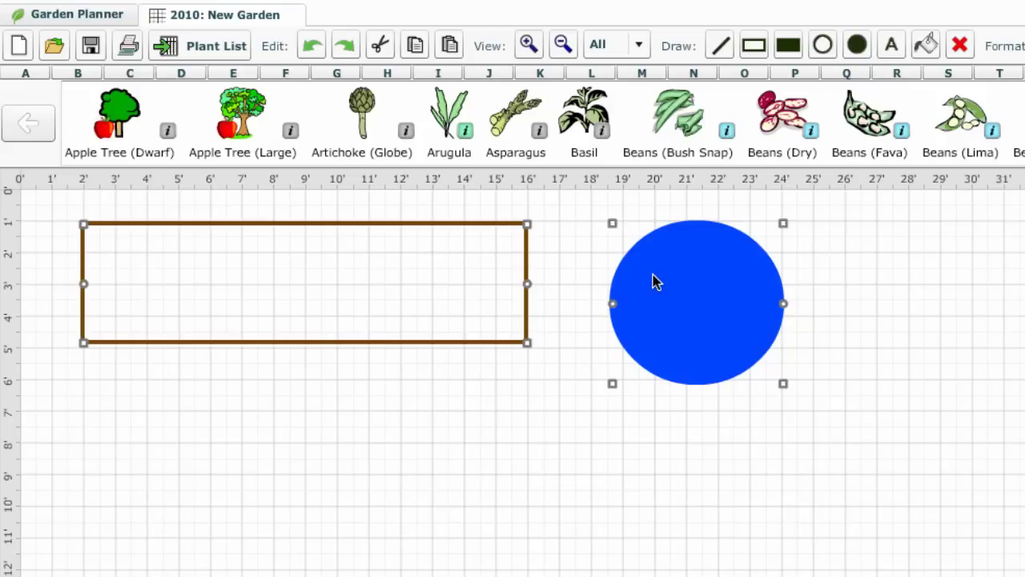
mouse_move(654, 281)
mouse_down()
mouse_move(675, 330)
mouse_move(729, 336)
mouse_move(654, 277)
mouse_up()
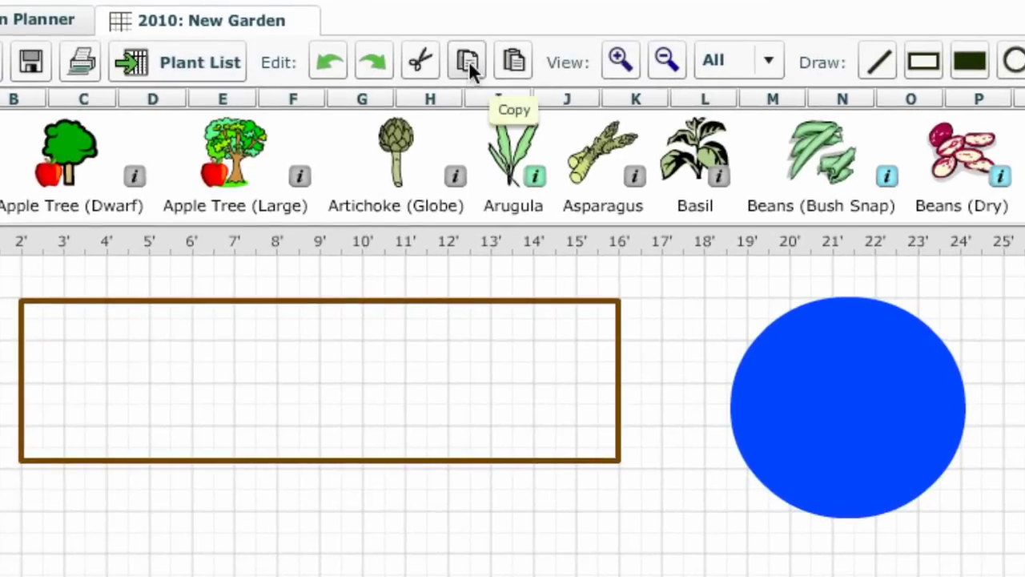
click(513, 63)
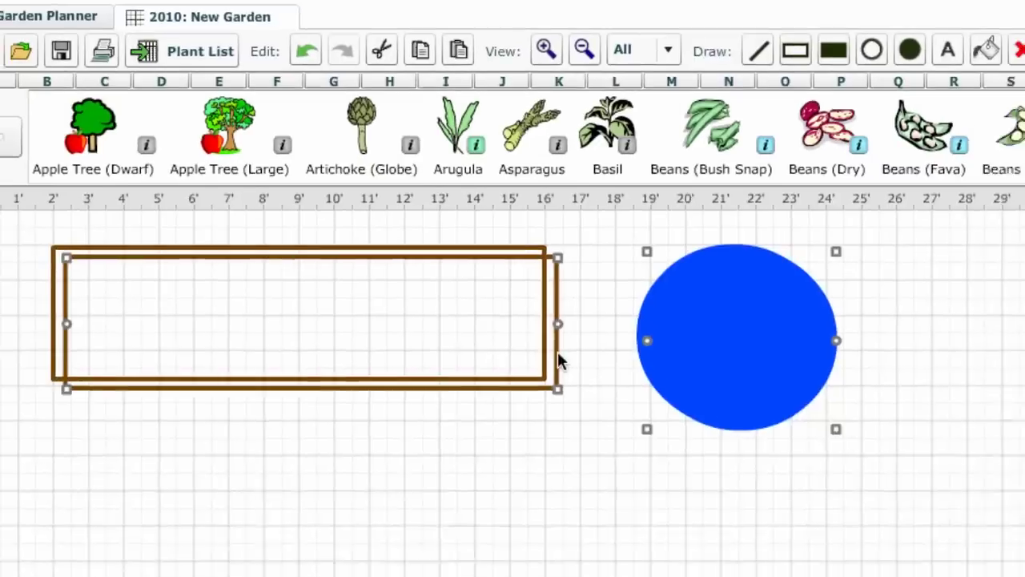
drag(558, 357, 555, 570)
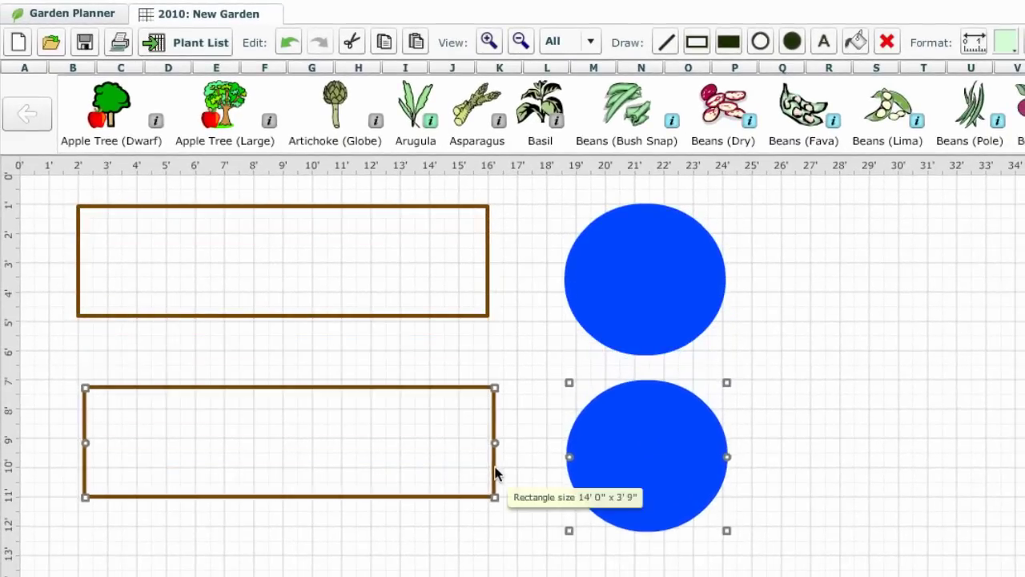
drag(495, 470, 487, 478)
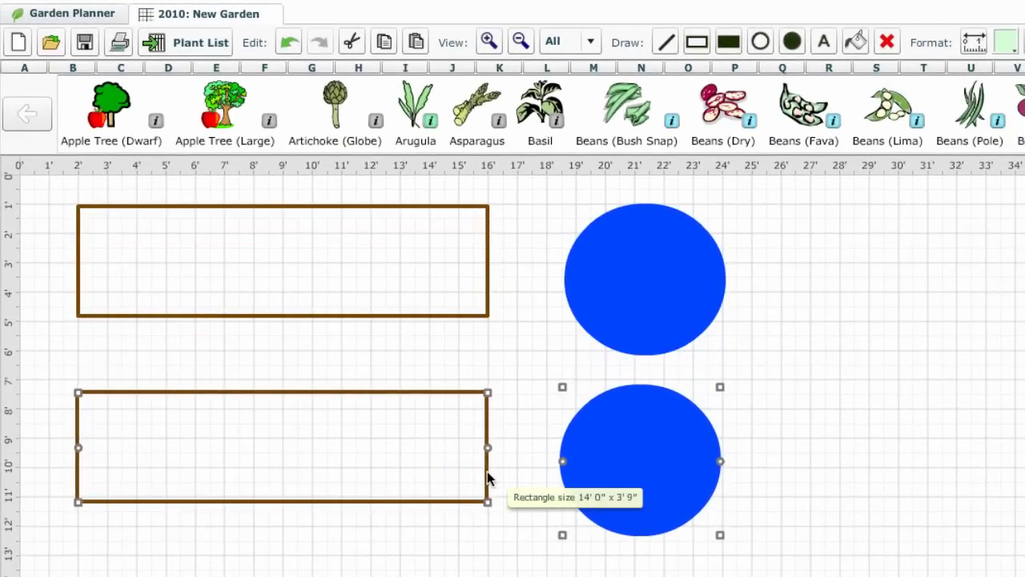
click(887, 44)
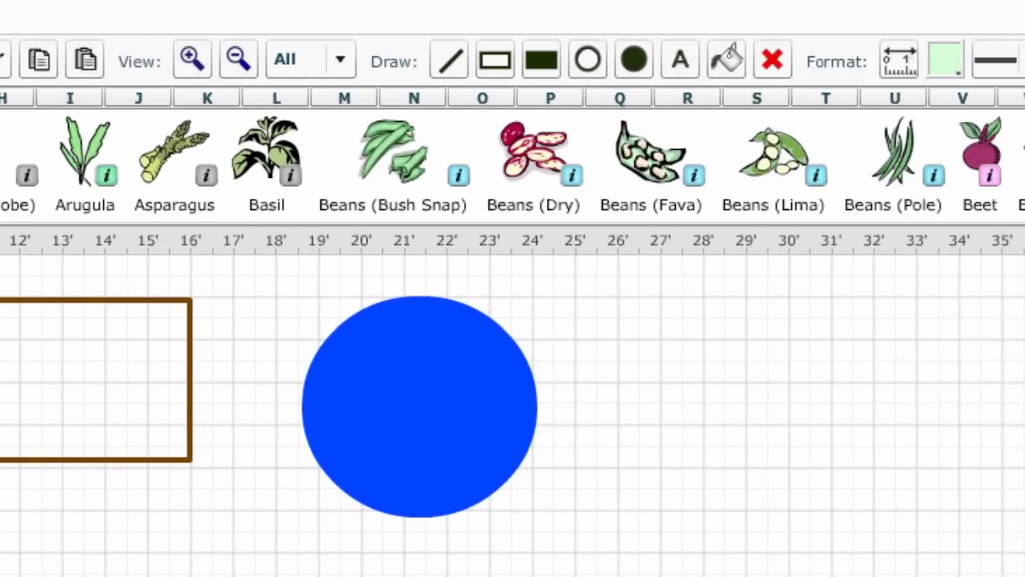
Step: Draw a brown three-line triangle right of the pond and bow its left side into a curve
click(954, 52)
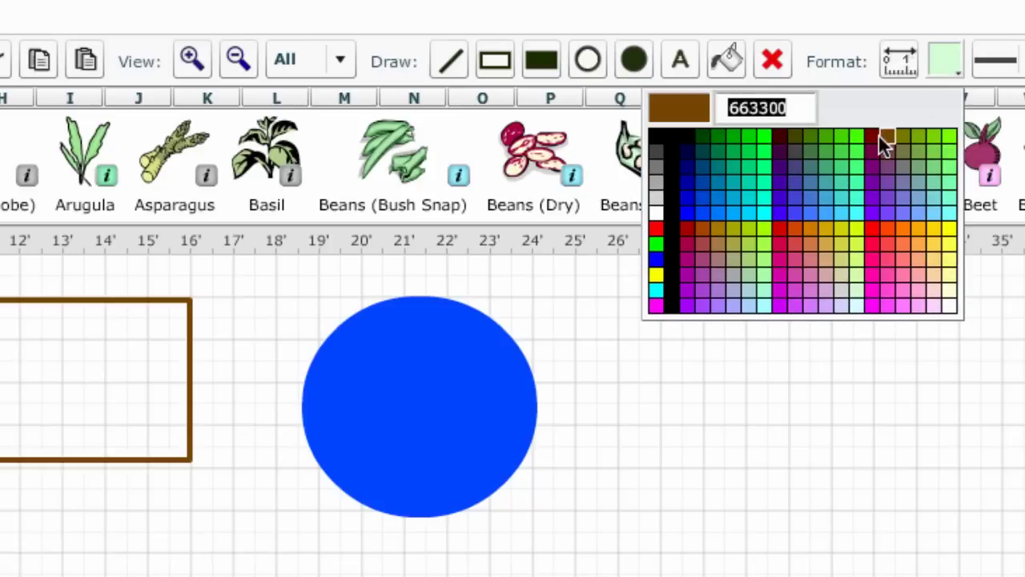
click(884, 133)
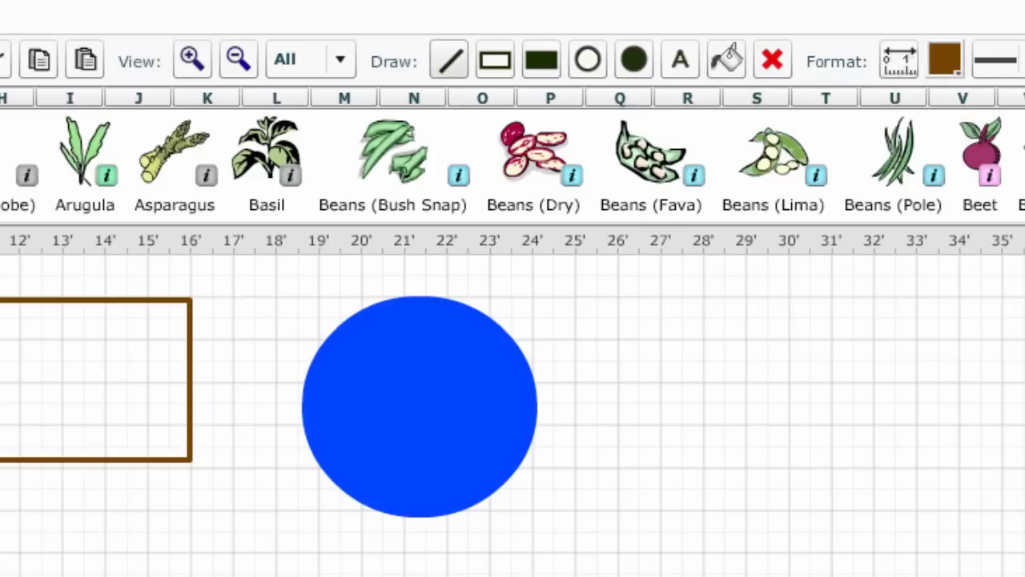
drag(520, 300, 672, 394)
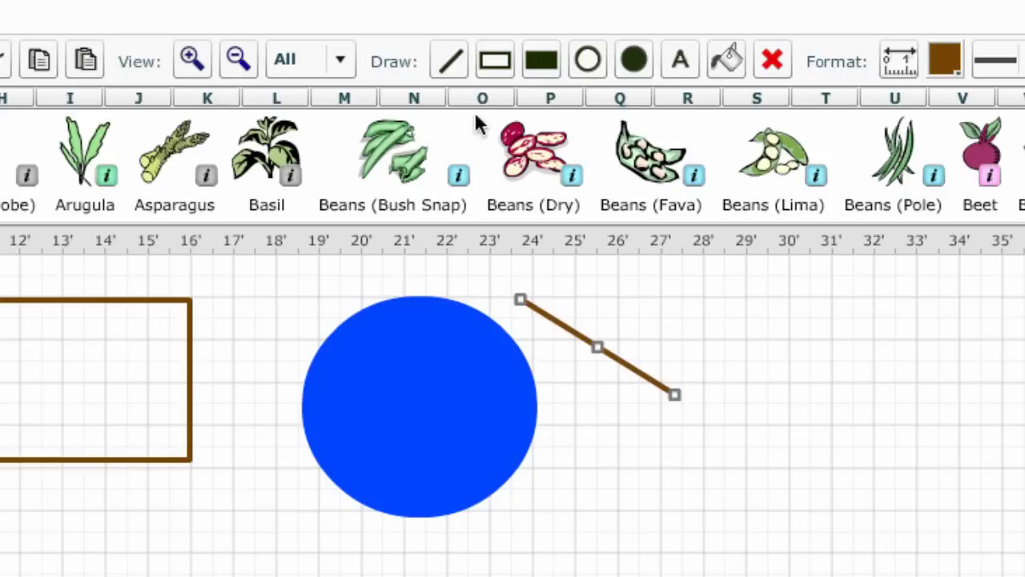
click(459, 60)
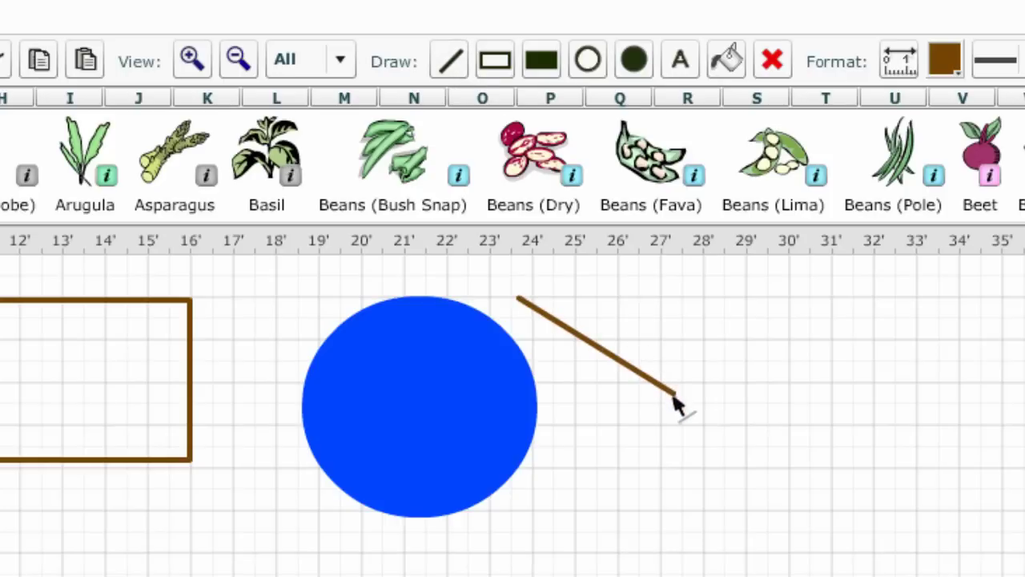
drag(673, 395, 525, 504)
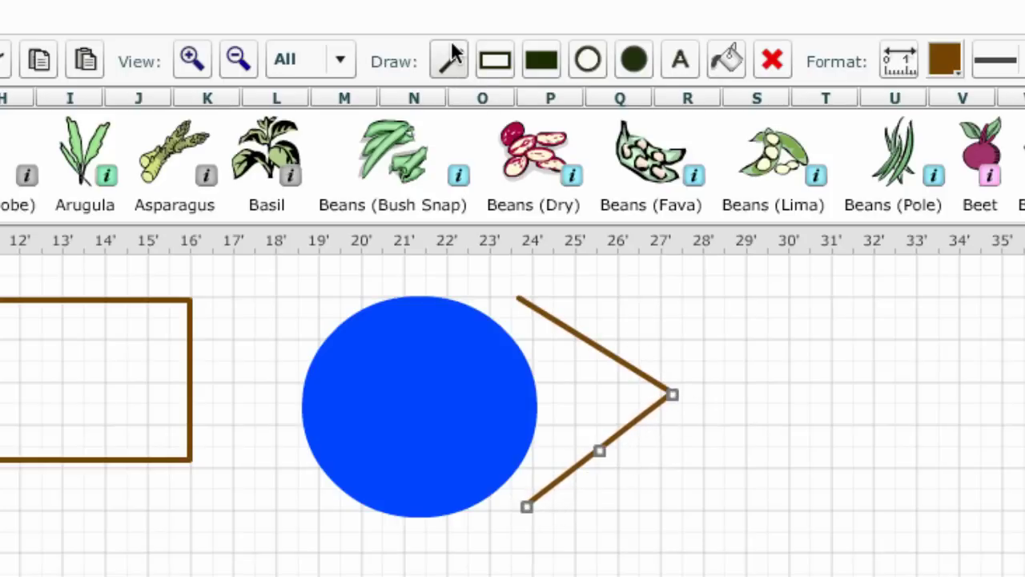
click(453, 65)
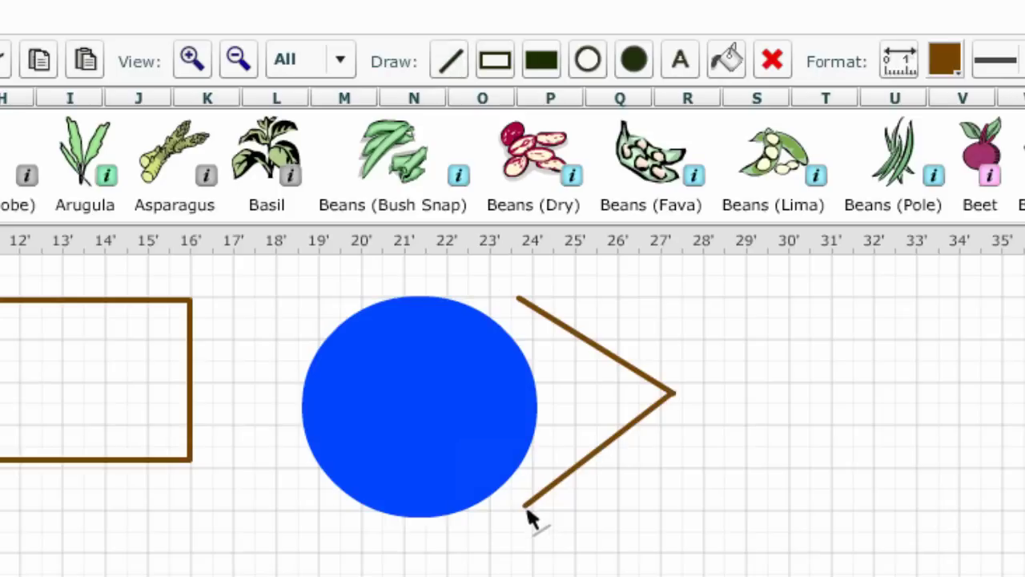
drag(525, 507, 520, 303)
click(520, 301)
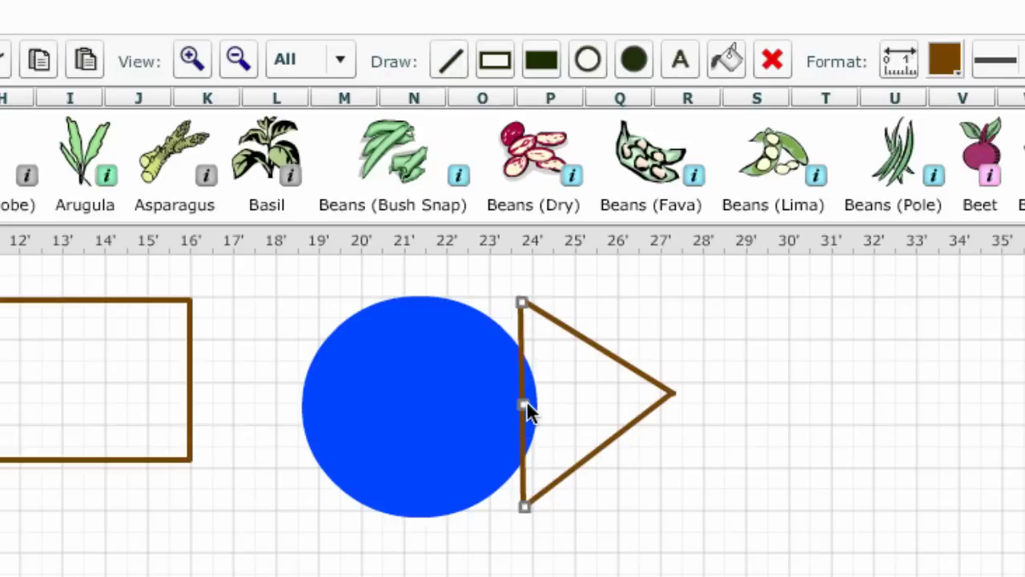
drag(526, 409, 607, 408)
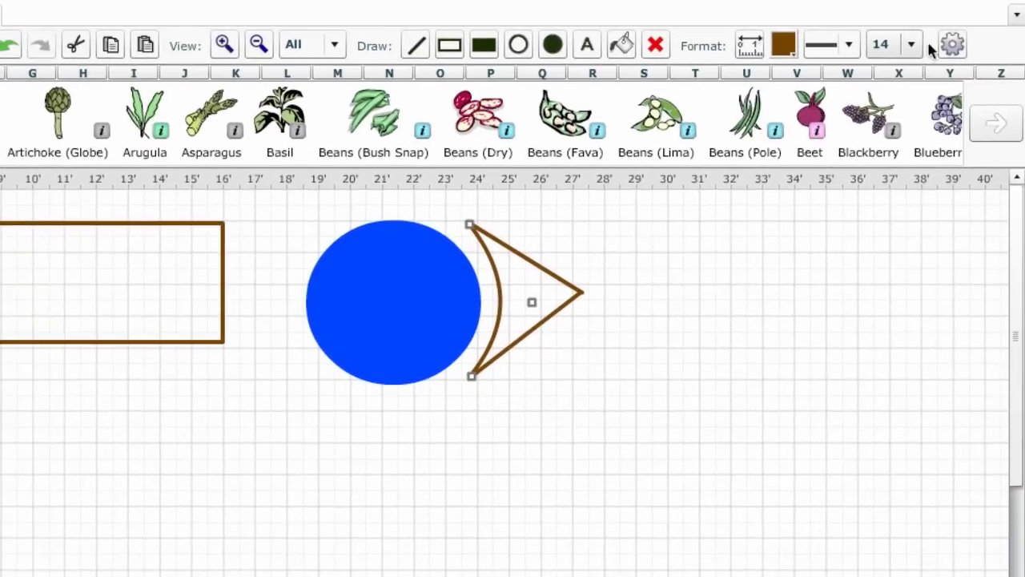
click(949, 44)
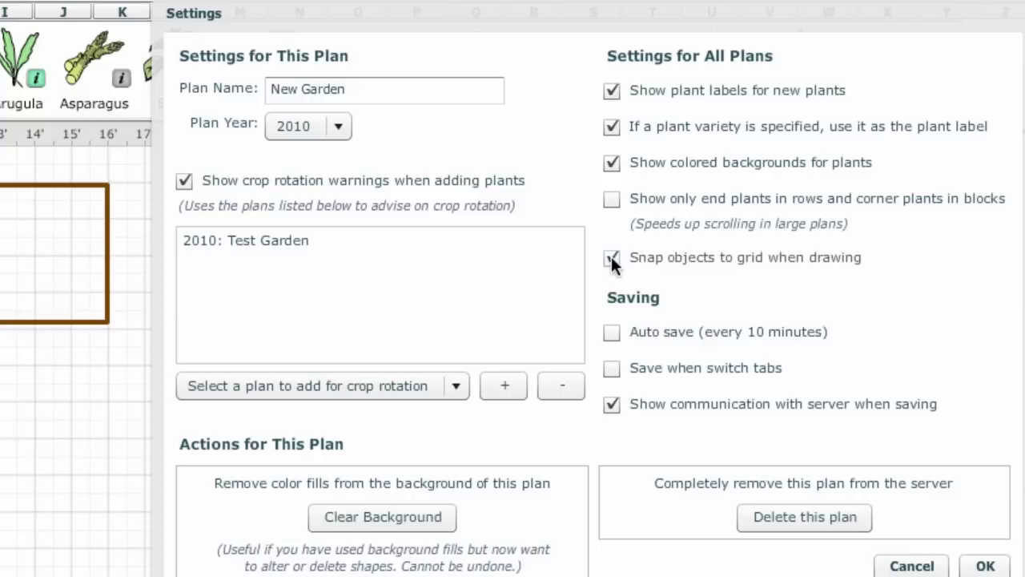
click(611, 257)
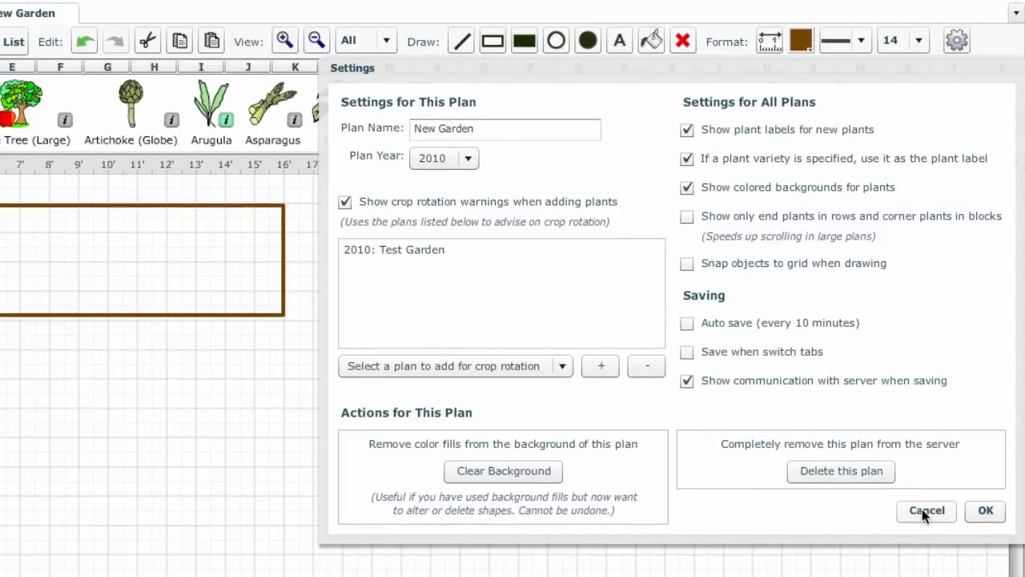
click(922, 510)
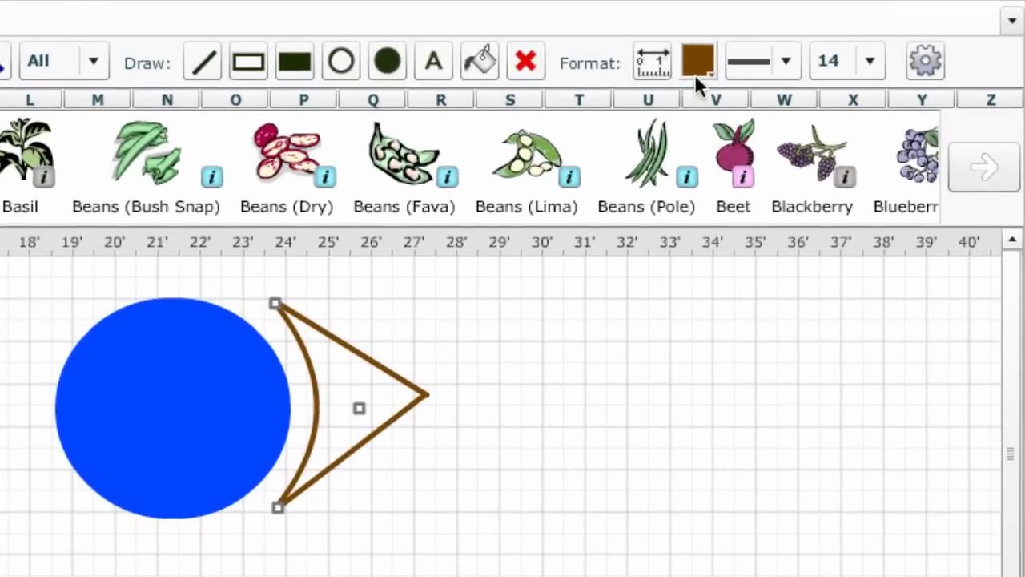
Step: Set the colour to white and place a text box across the pond
click(698, 63)
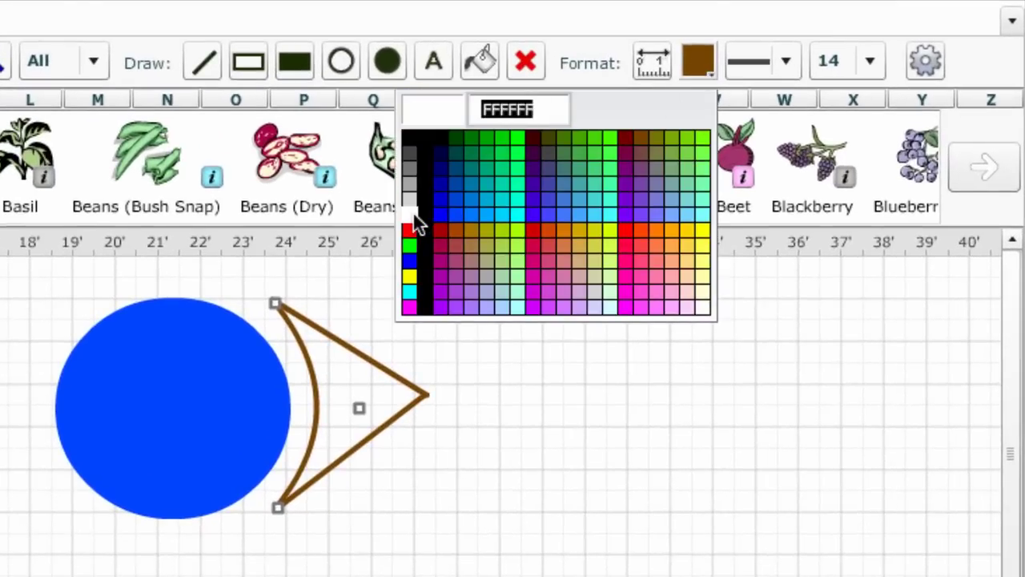
click(413, 214)
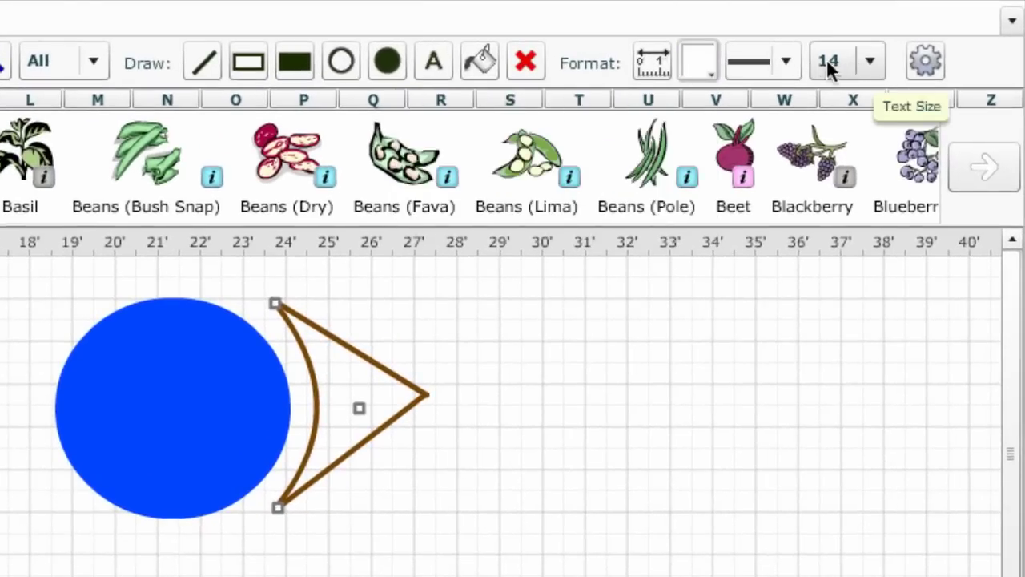
click(433, 62)
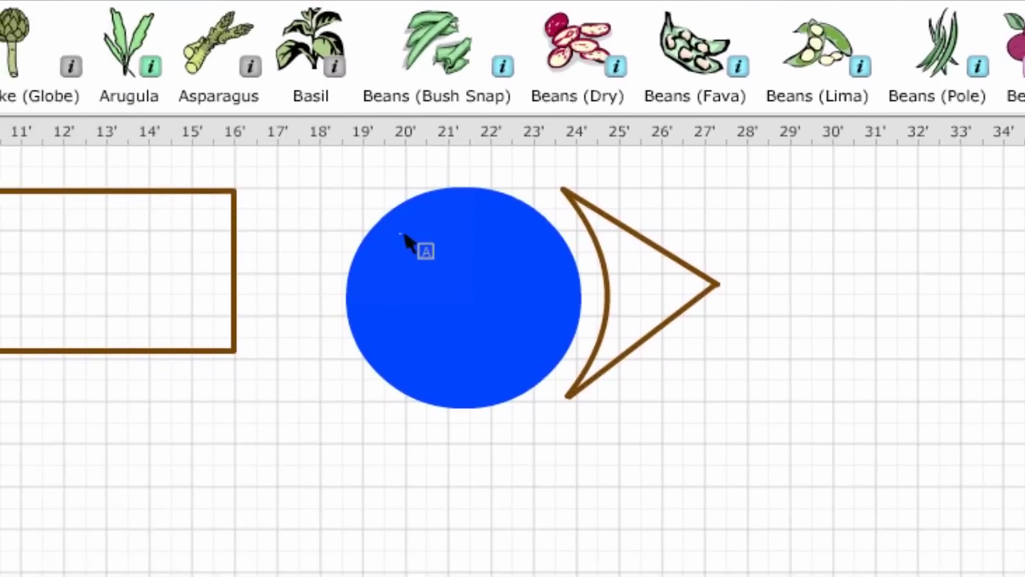
drag(116, 342, 228, 431)
drag(519, 318, 555, 367)
Step: Type the label 'New Pond' with '(with fish)' on a second line
click(408, 250)
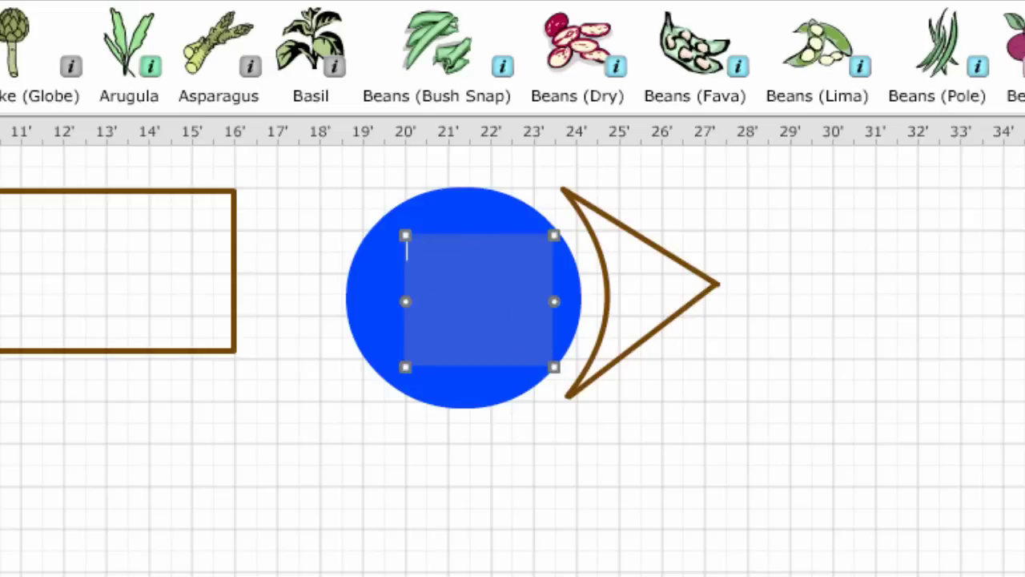
text(New Pond)
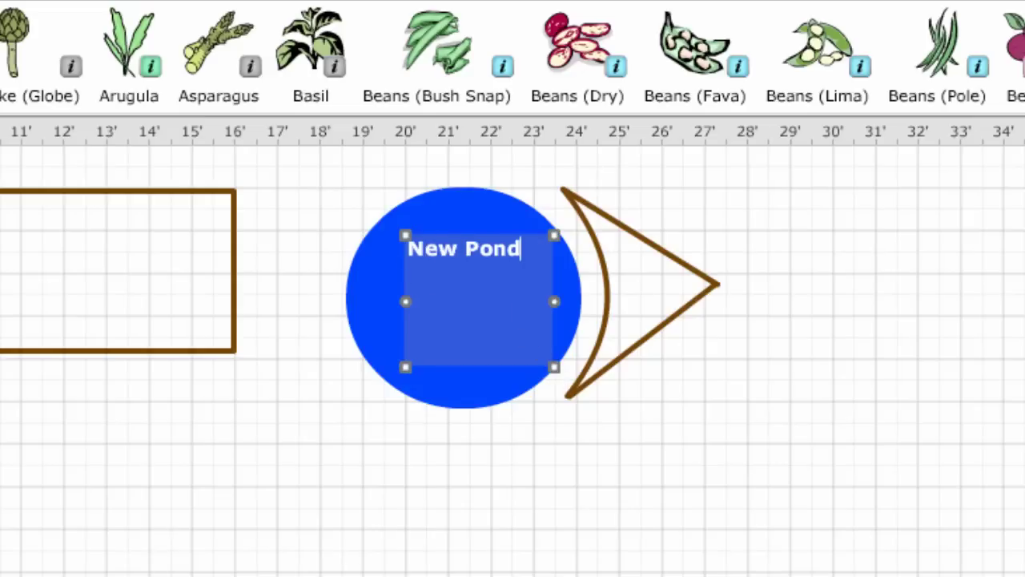
key(Return)
text((with fish))
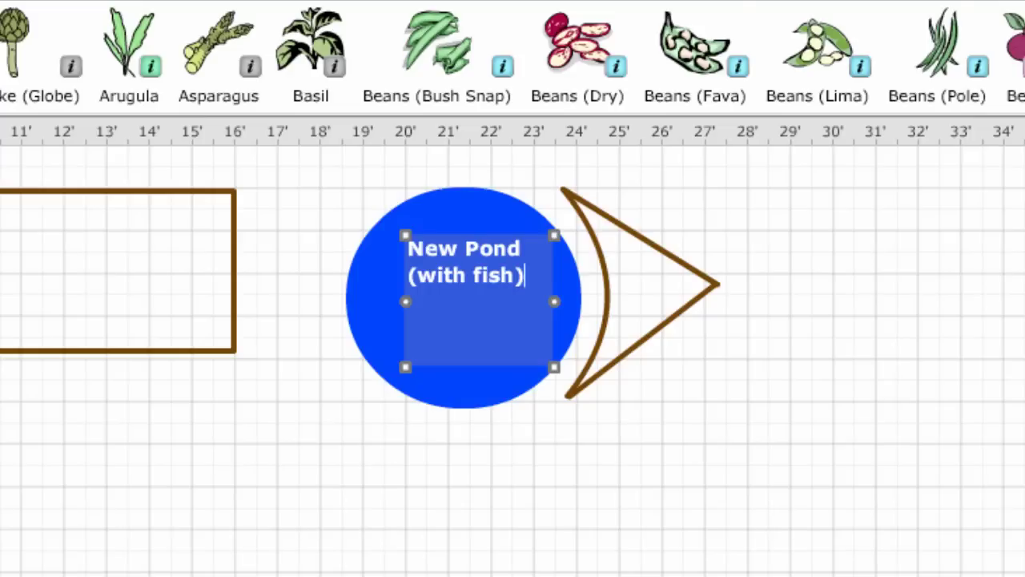
Step: Finish the pond label and start a new plan as a follow-on of the current plan
click(451, 214)
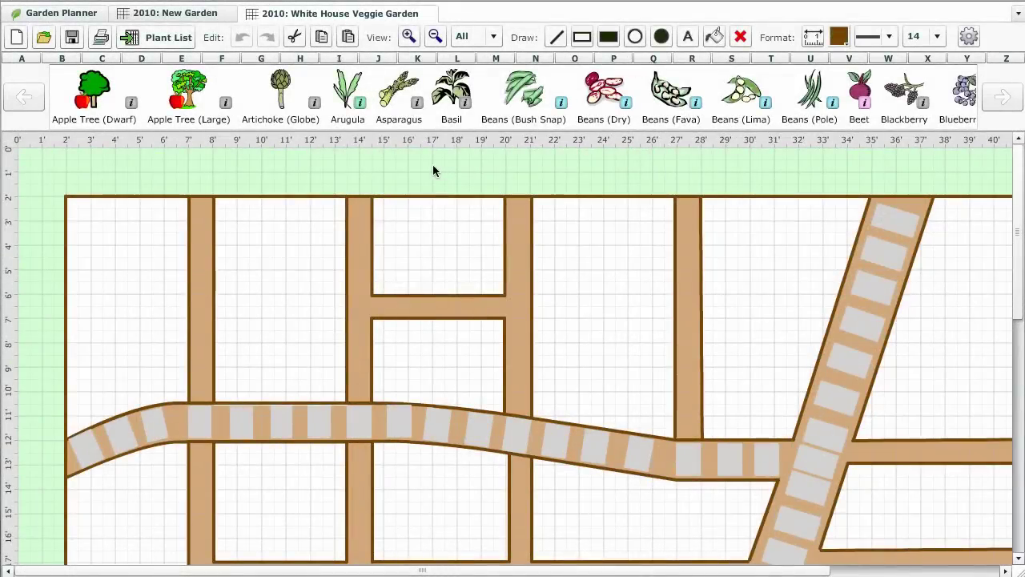
click(15, 38)
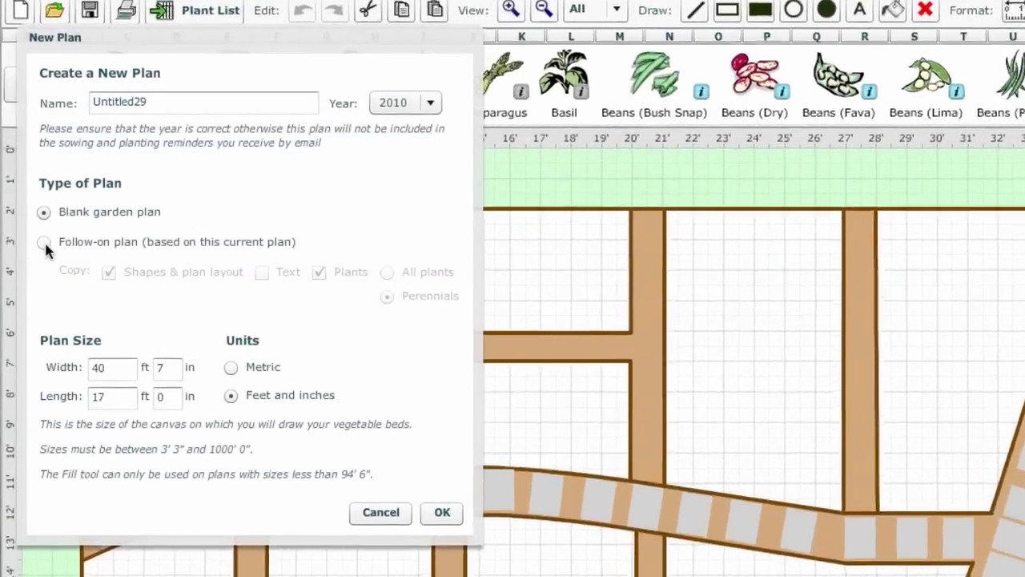
click(36, 223)
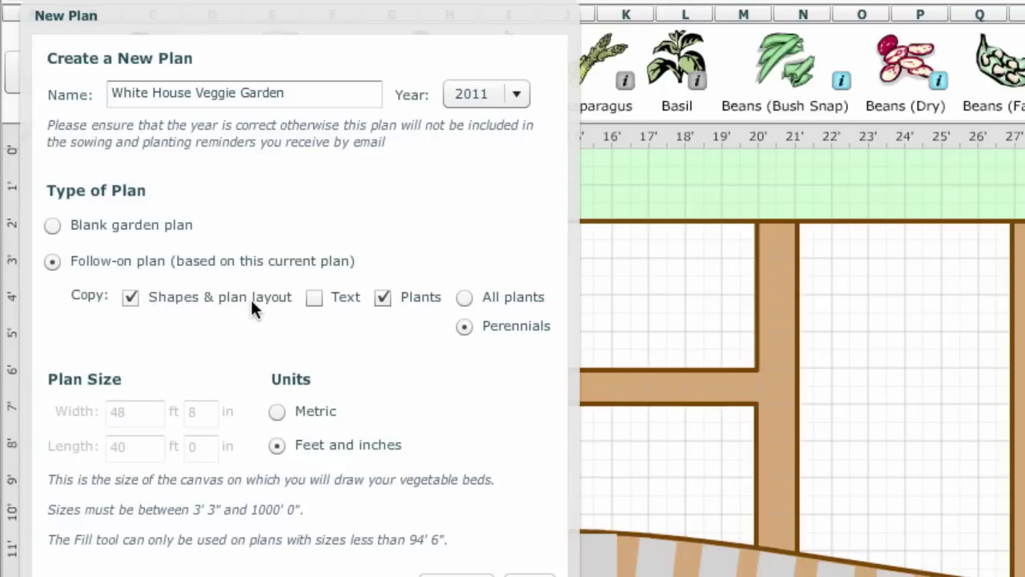